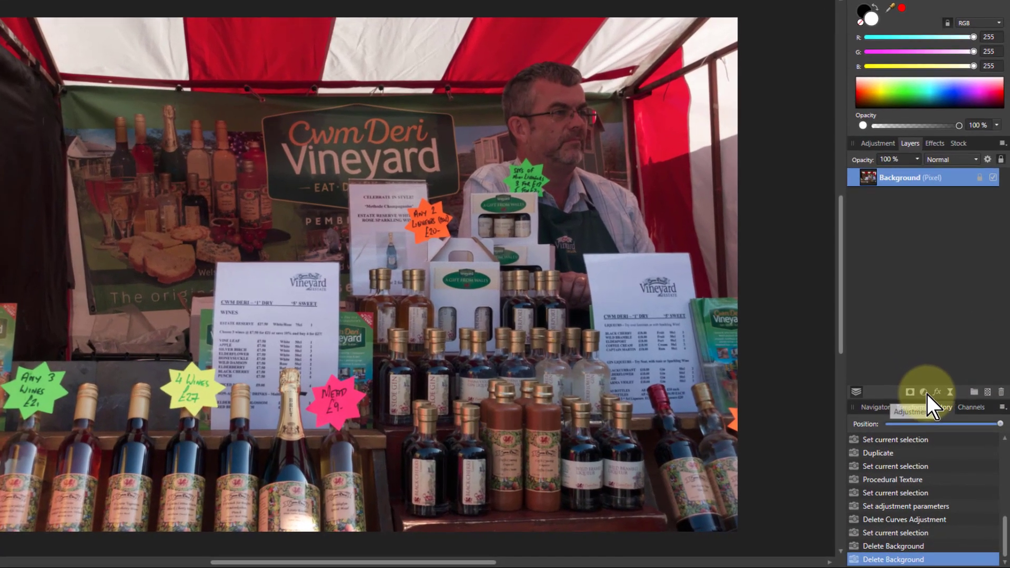
Duplicate the Background layer with Ctrl+J
click(925, 393)
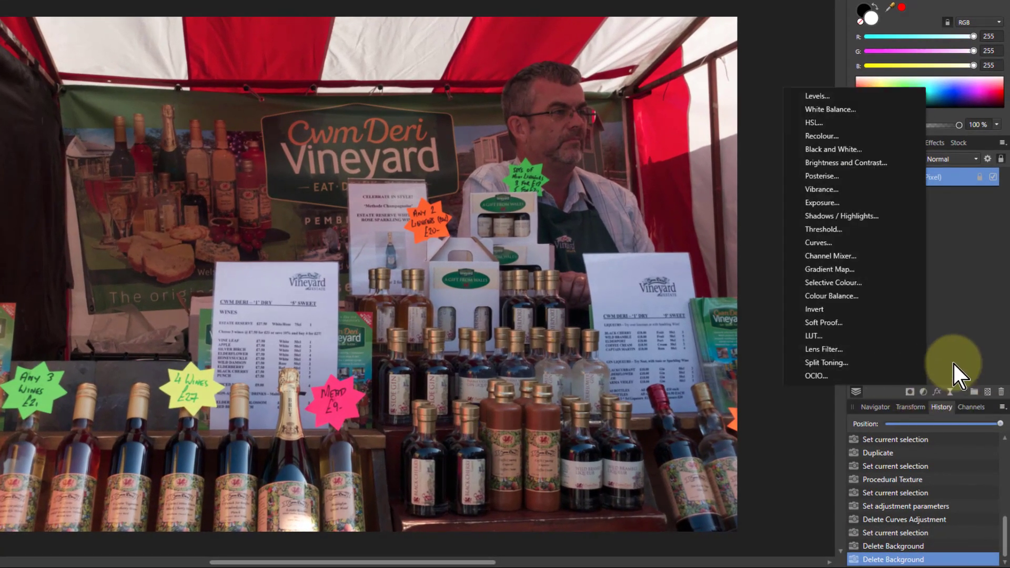
click(956, 349)
key(ctrl+j)
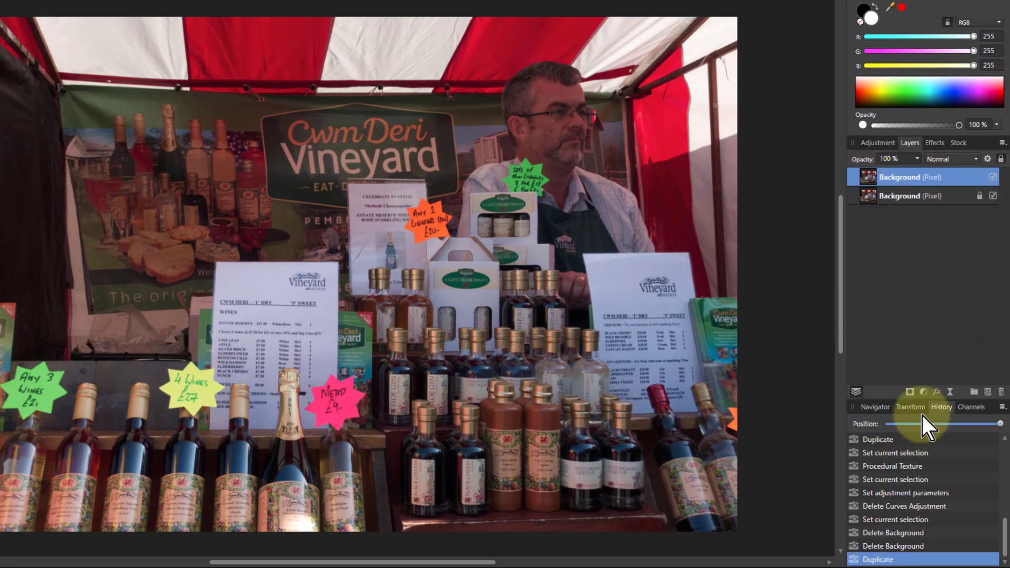
Add a Live Procedural Texture with one equation driving only the alpha channel, not red
click(950, 394)
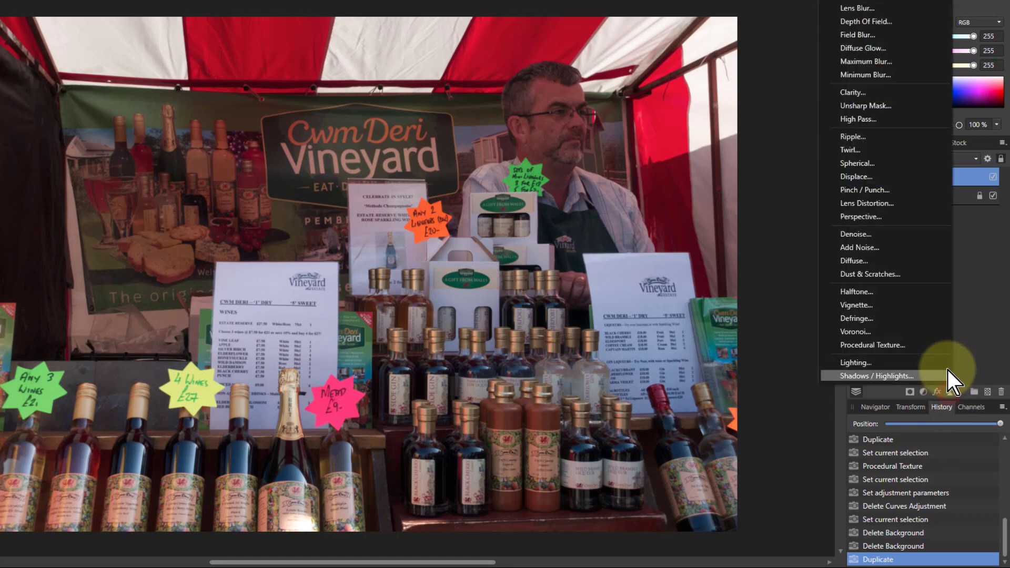
click(872, 346)
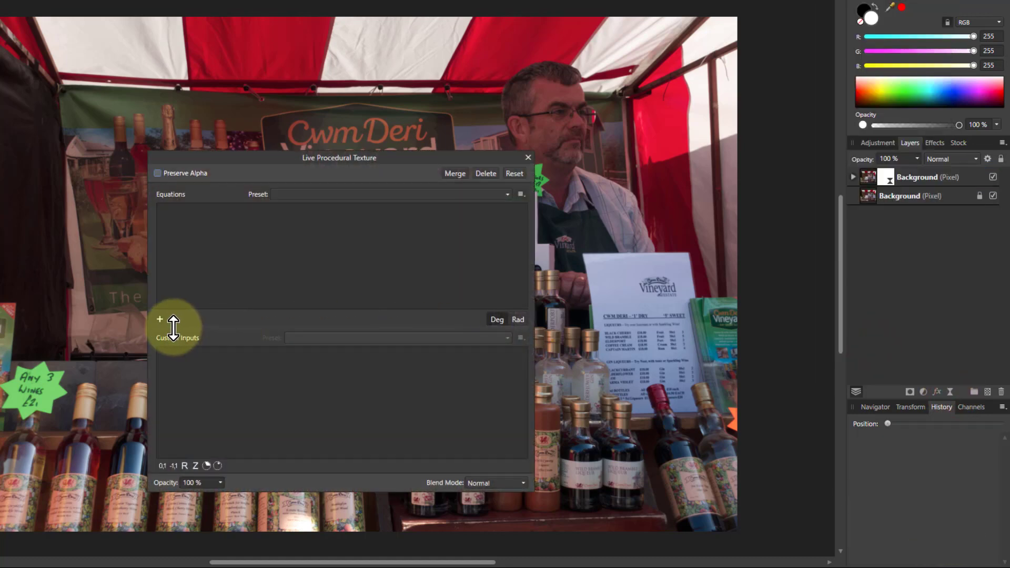
click(159, 319)
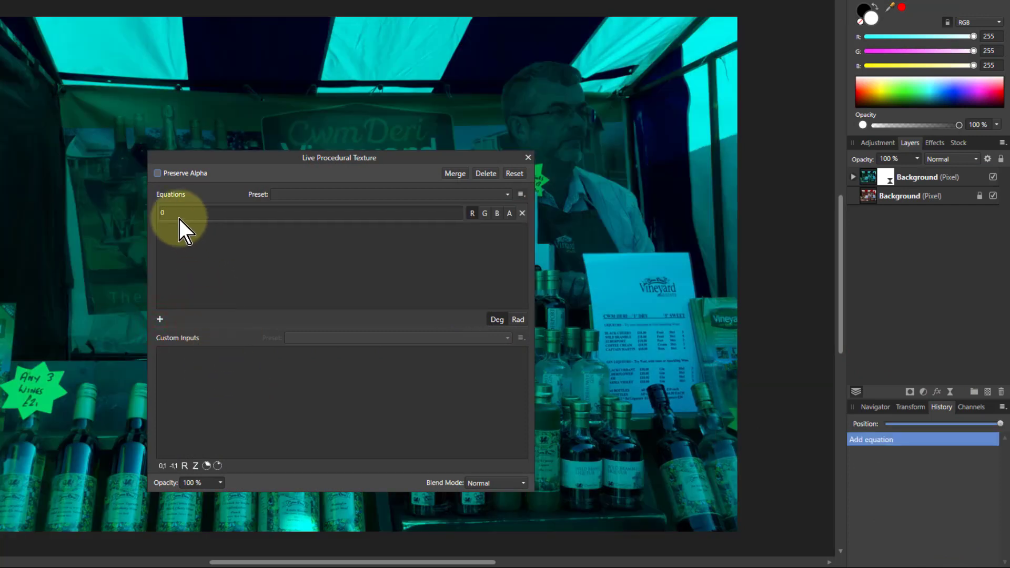
click(477, 217)
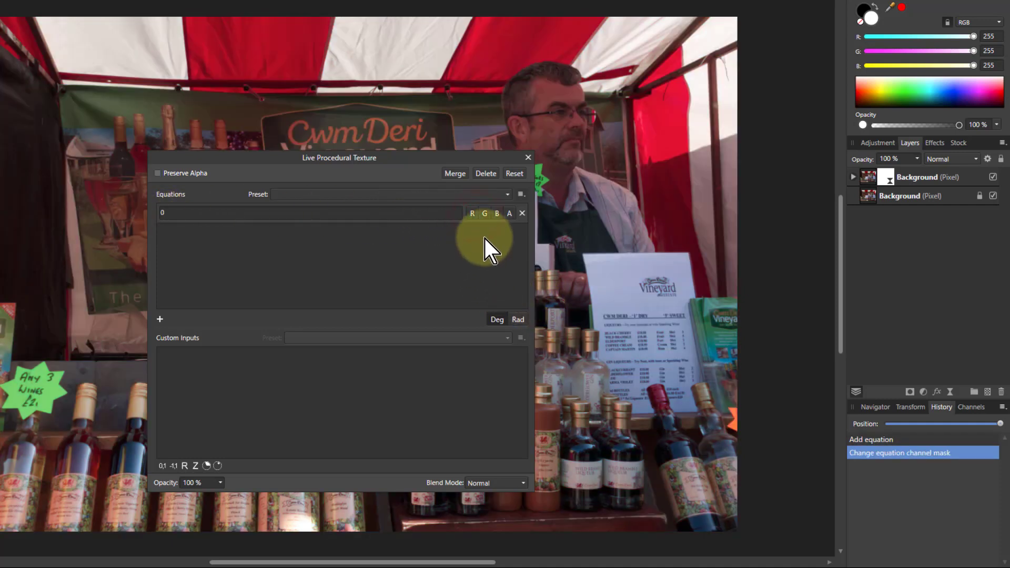
click(510, 214)
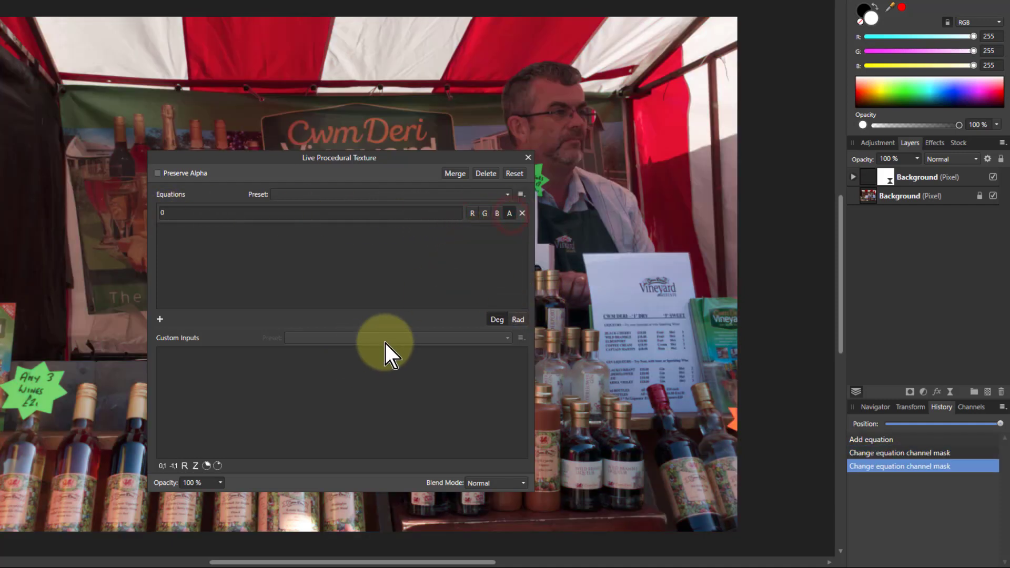
Set the alpha equation to max(R,G,B)-min(R,G,B) and hide the original Background layer
click(167, 216)
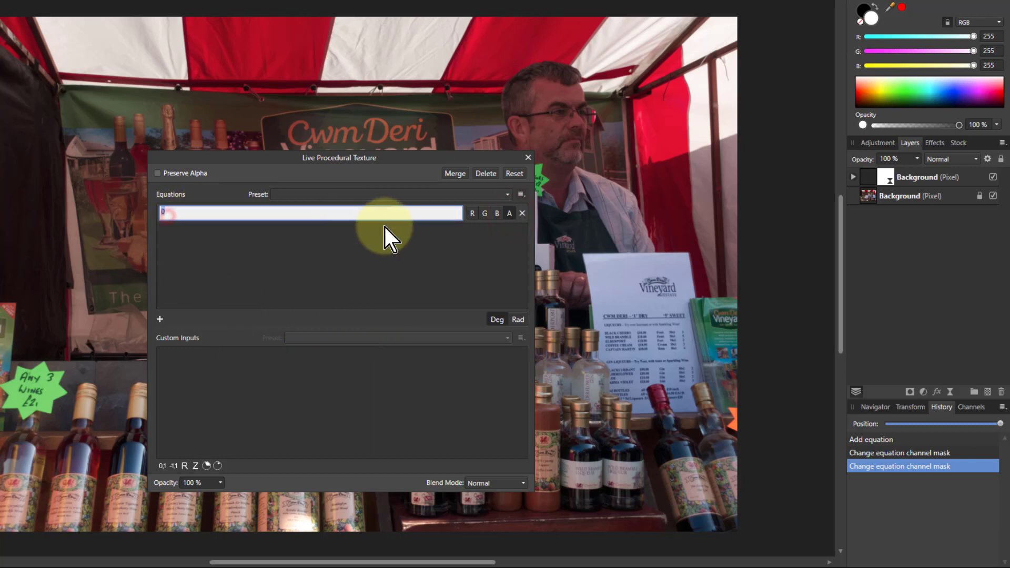
text(max(R,G,B)-min(R,G,B))
key(Return)
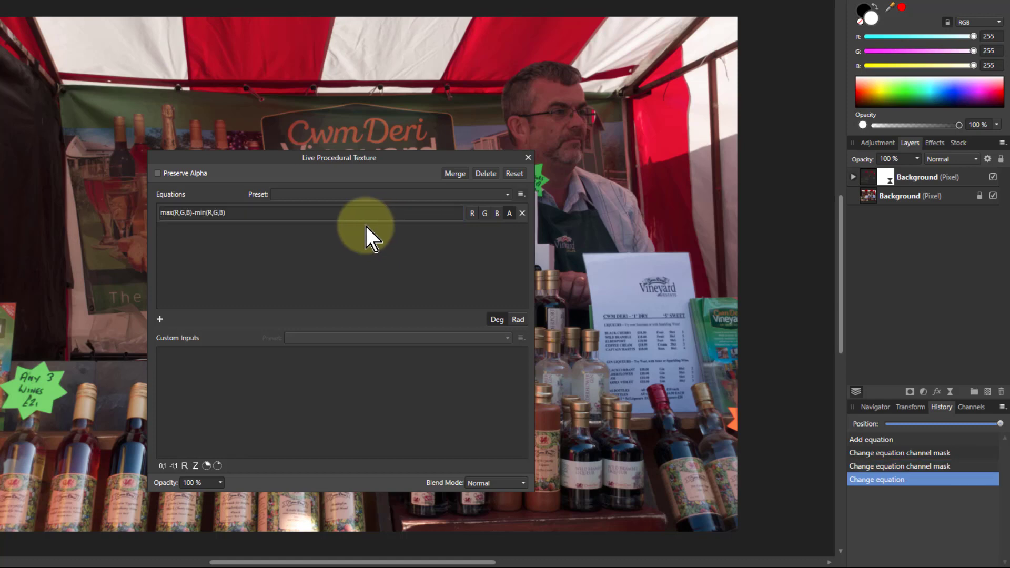
click(993, 196)
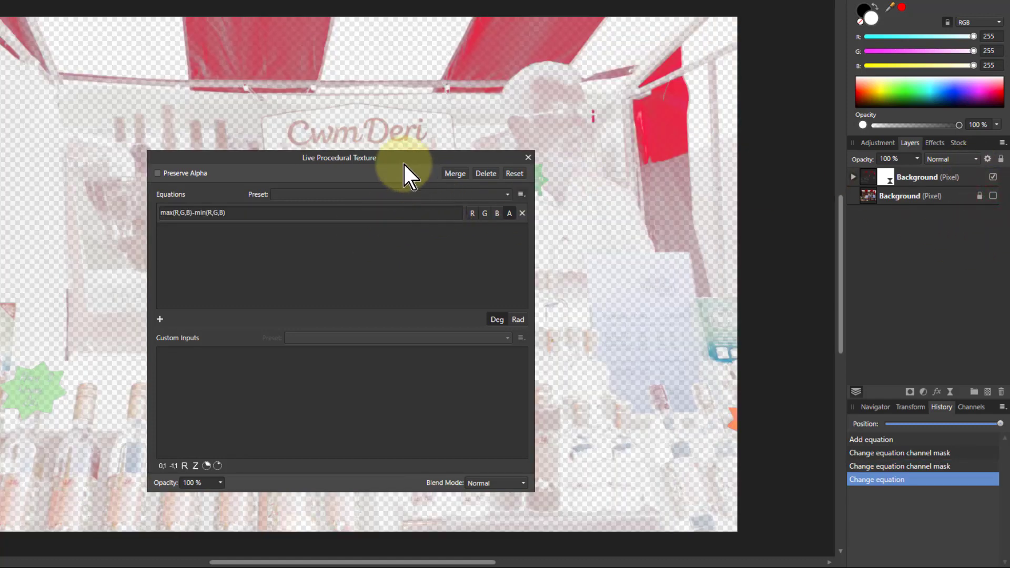
drag(402, 157, 857, 201)
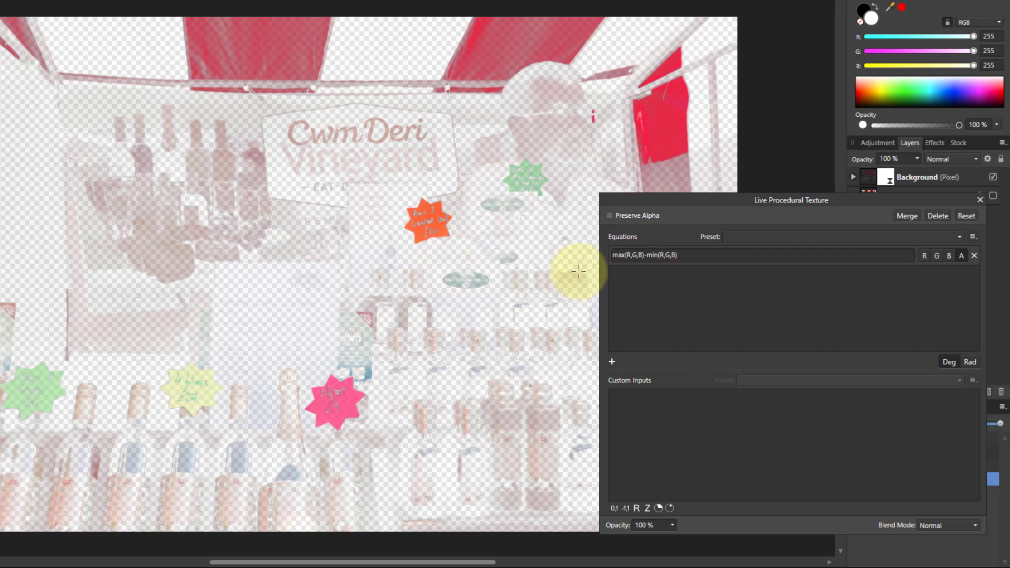
Change the alpha equation to (max(R,G,B)-min(R,G,B))/a with a new custom input a, lowered
click(686, 256)
click(700, 256)
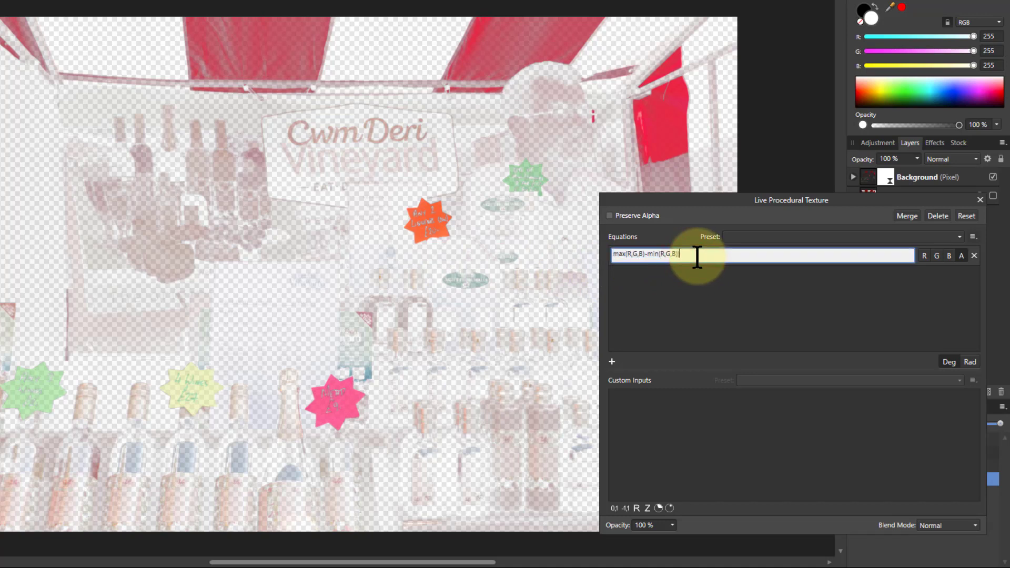
text(()
key(End)
click(614, 509)
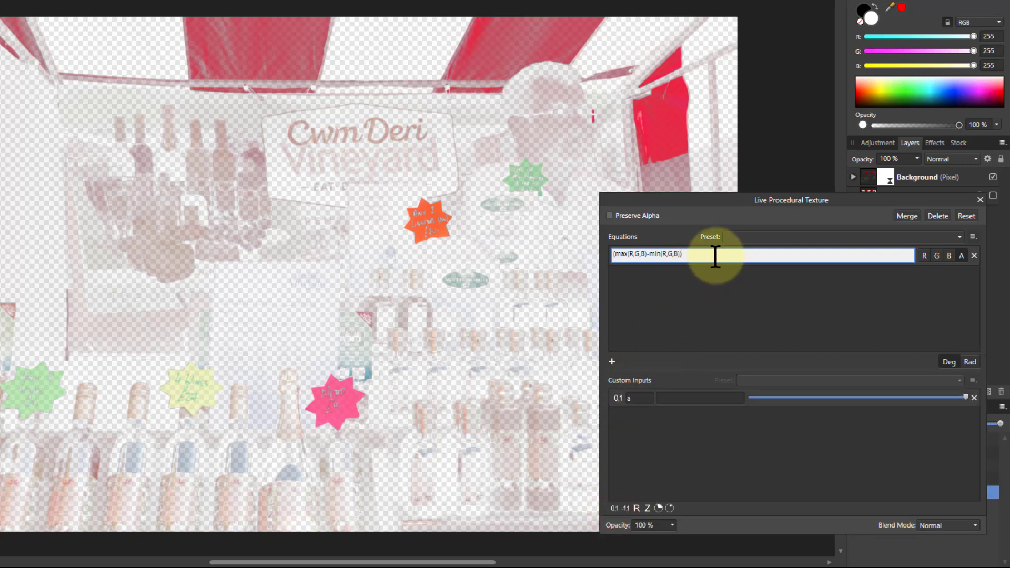
text(a)
key(Return)
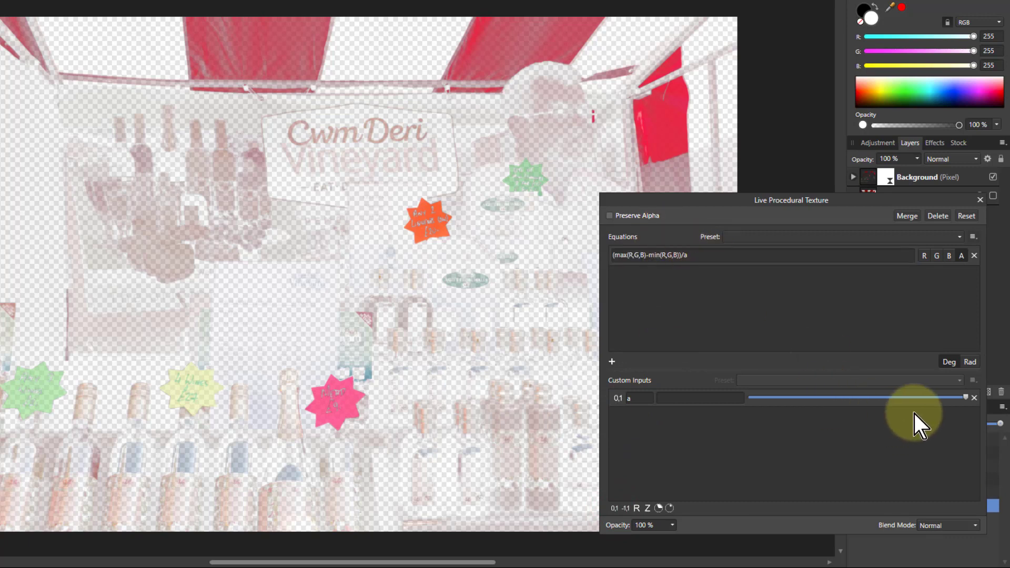
drag(953, 400, 792, 416)
drag(797, 204, 74, 14)
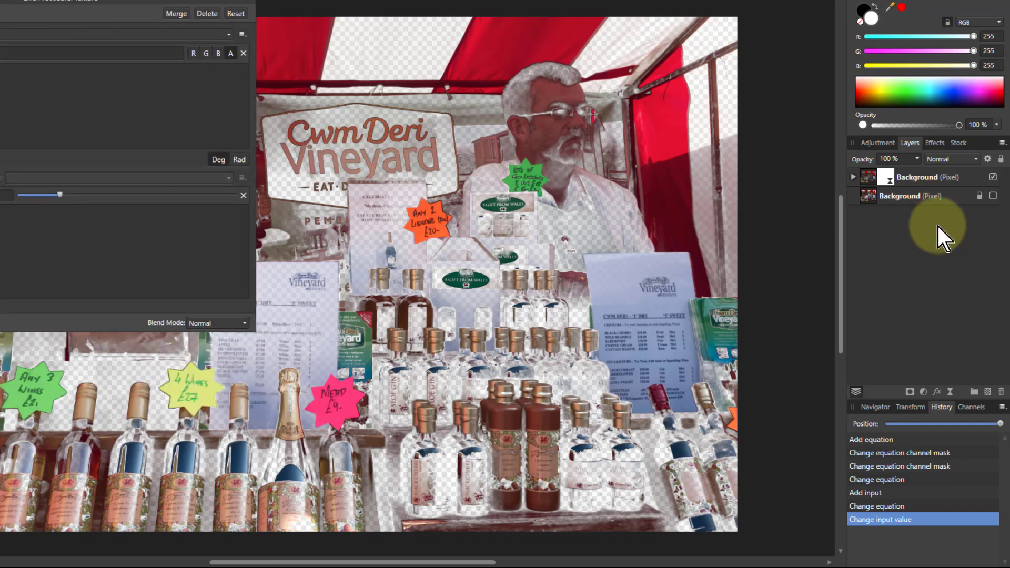
Show the original Background, try a brightening Curves adjustment, delete it, and select the top layer
click(994, 196)
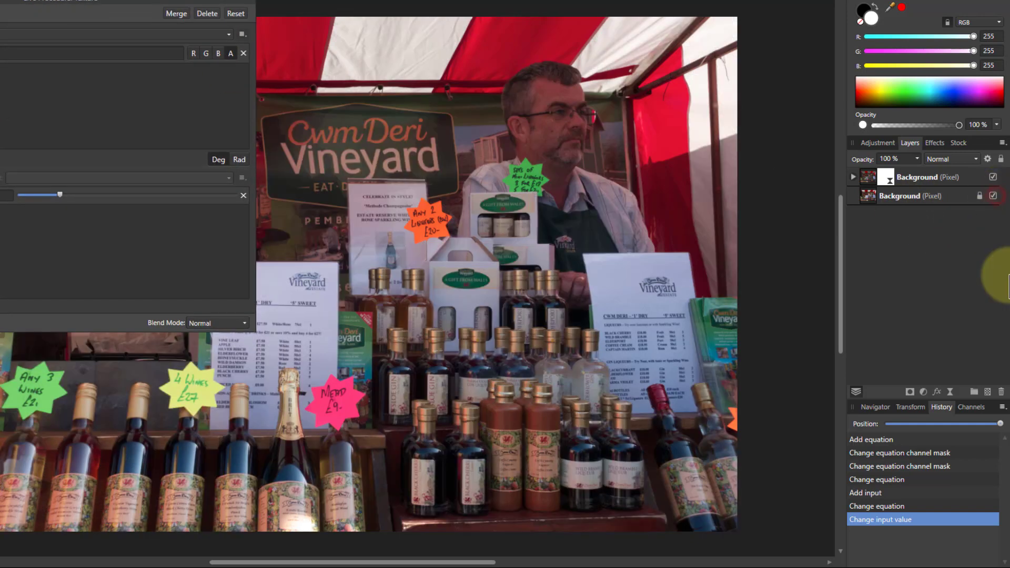
click(866, 177)
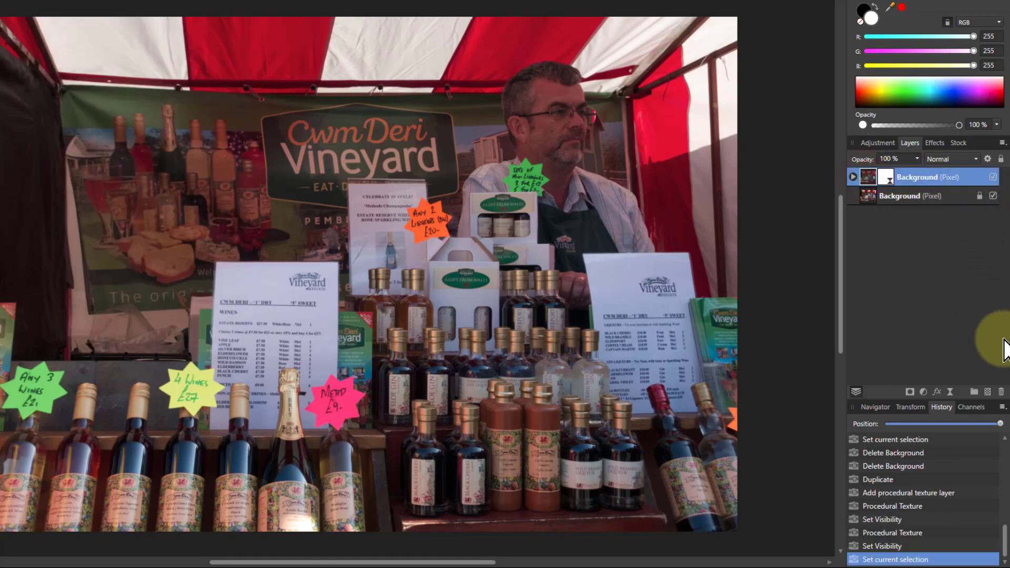
click(926, 392)
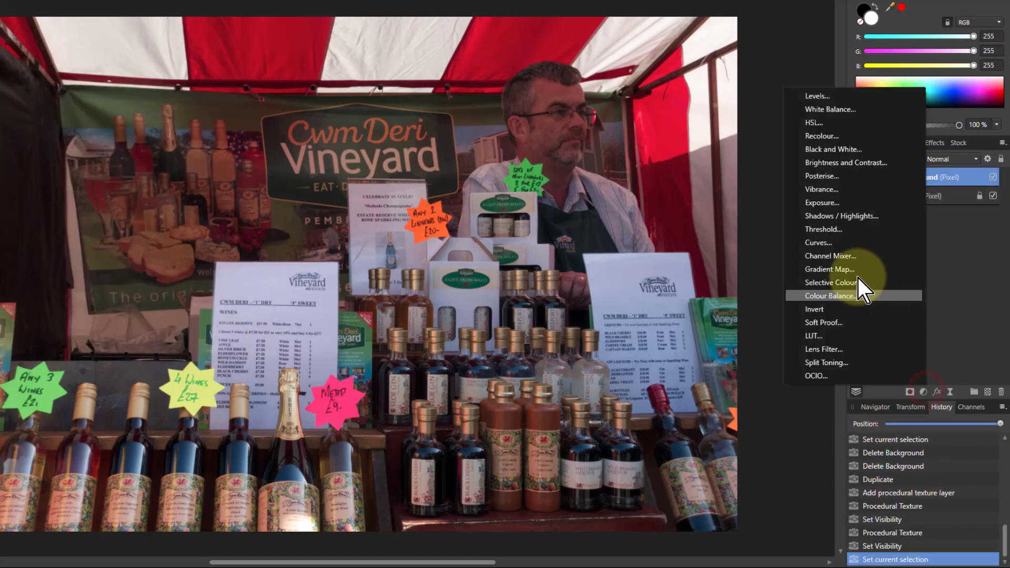
click(837, 243)
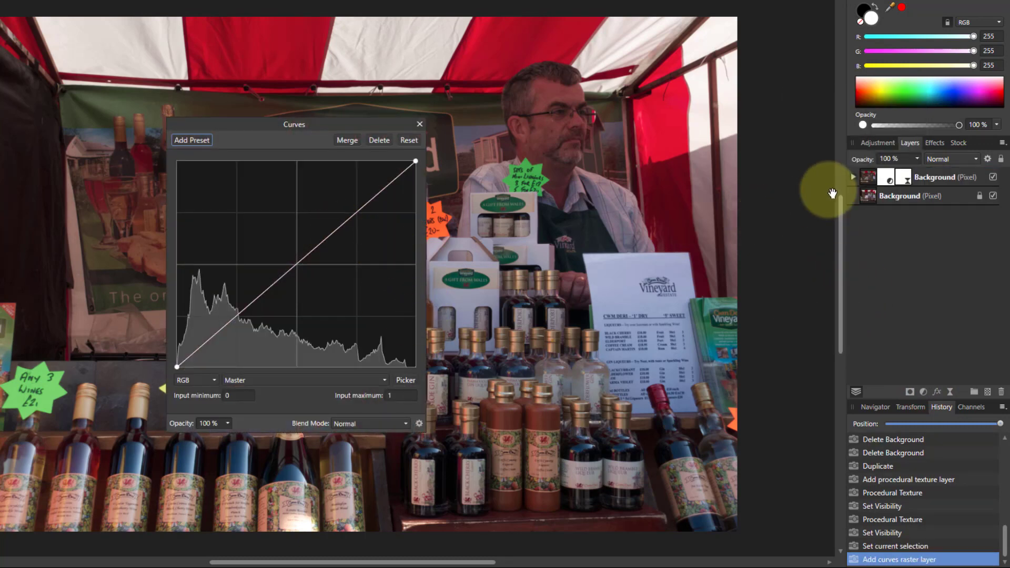
drag(277, 275, 274, 224)
drag(289, 125, 745, 207)
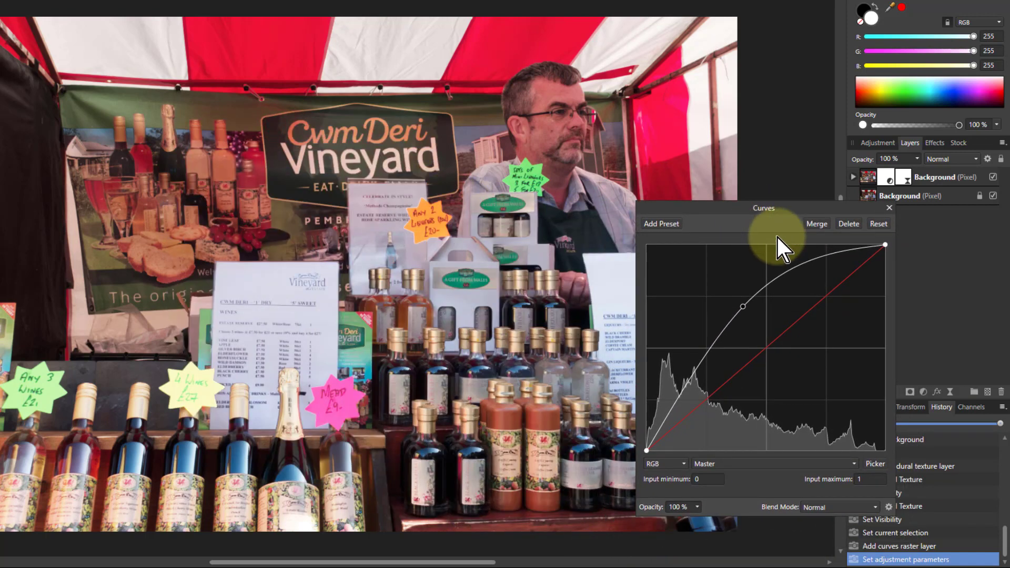
click(847, 225)
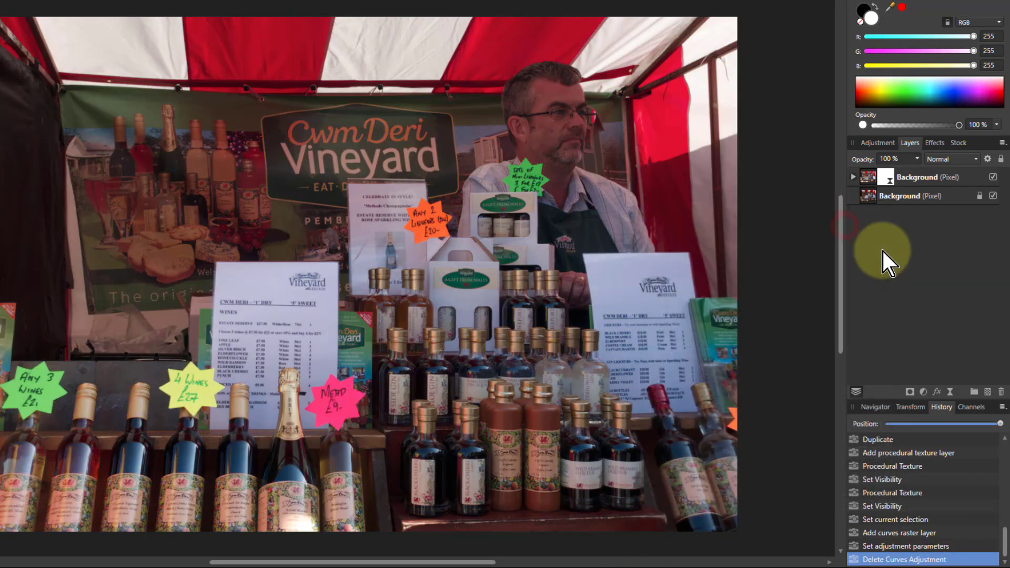
click(868, 178)
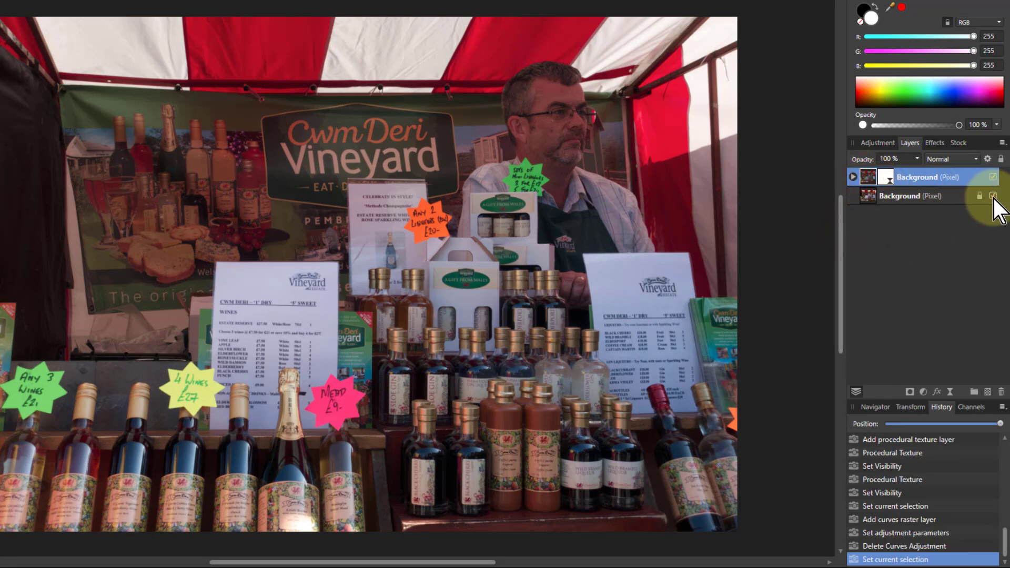
Hide the lower Background and change the alpha equation to 1-(max(R,G,B)-min(R,G,B))/a
click(993, 196)
click(890, 178)
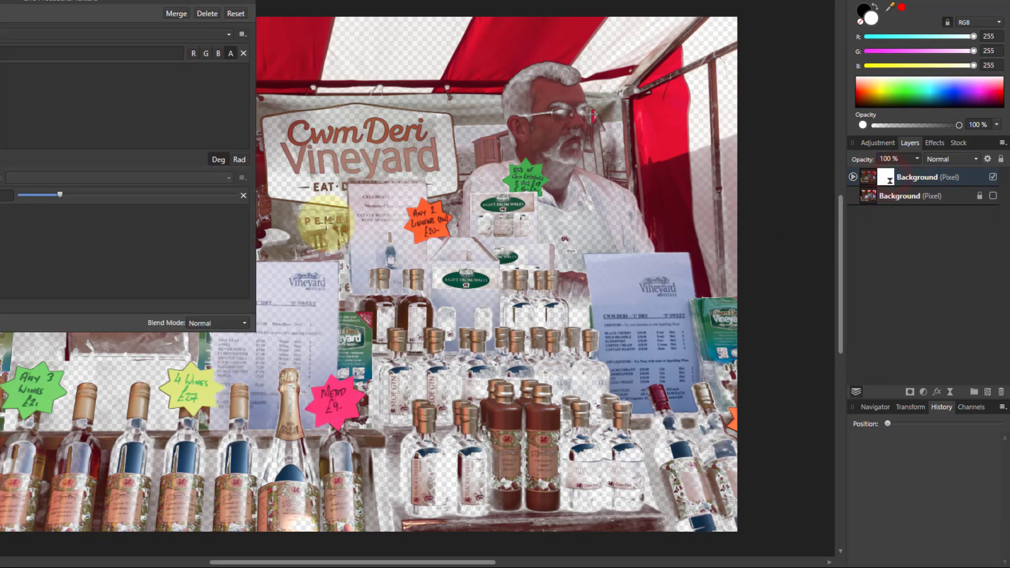
drag(108, 2, 155, 142)
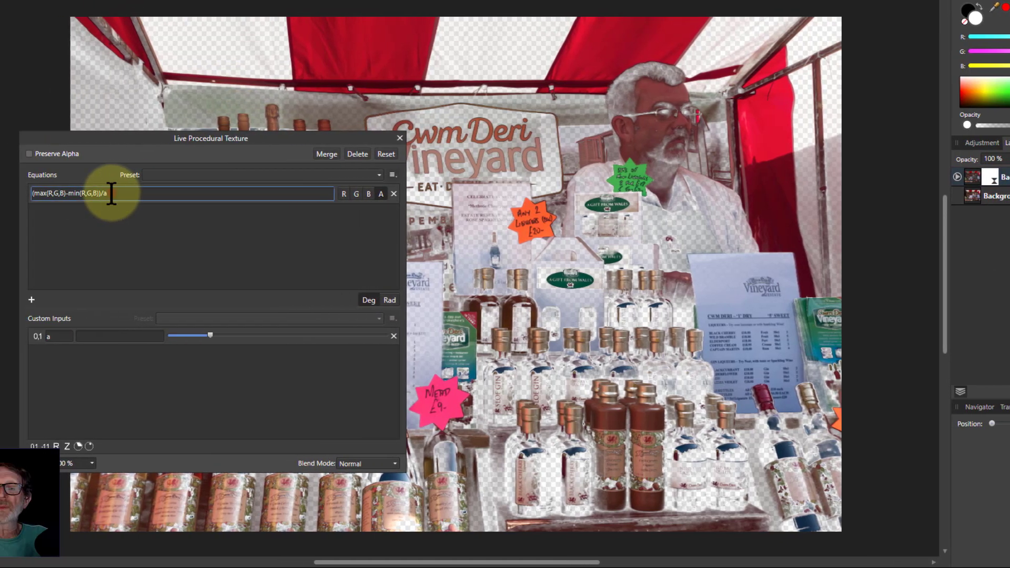
click(28, 194)
click(29, 194)
text(1-(max(R,G,B)-min(R,G,B))/a)
key(Return)
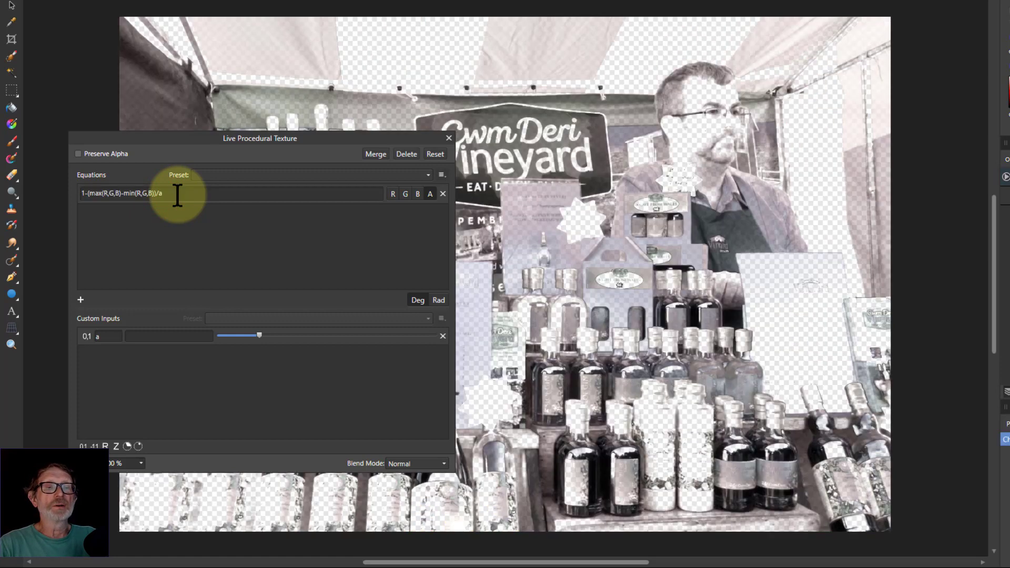
Move the texture settings off the photo and tune custom input a for transparency
drag(185, 140, 859, 220)
drag(878, 211, 870, 210)
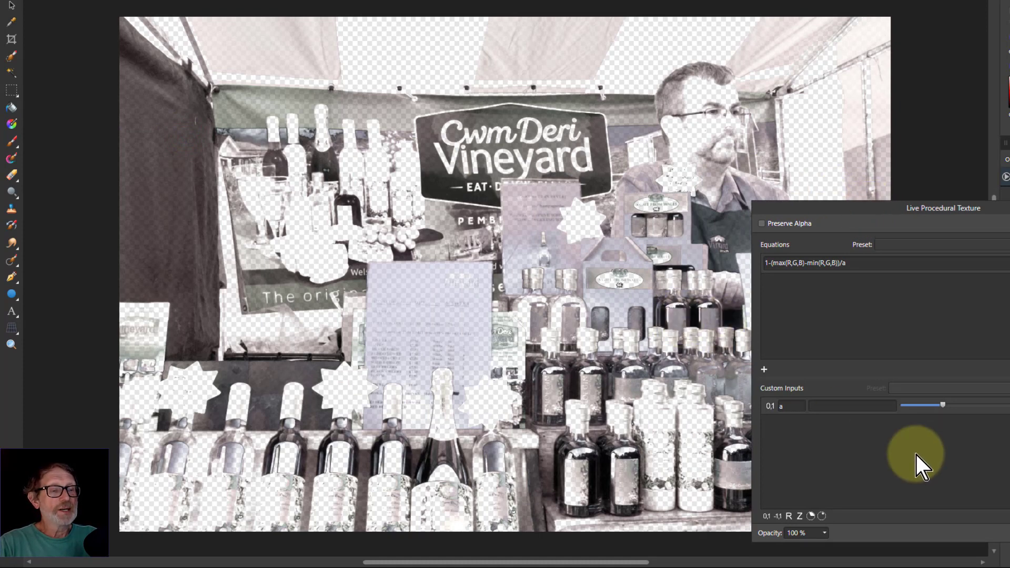
drag(943, 407, 914, 409)
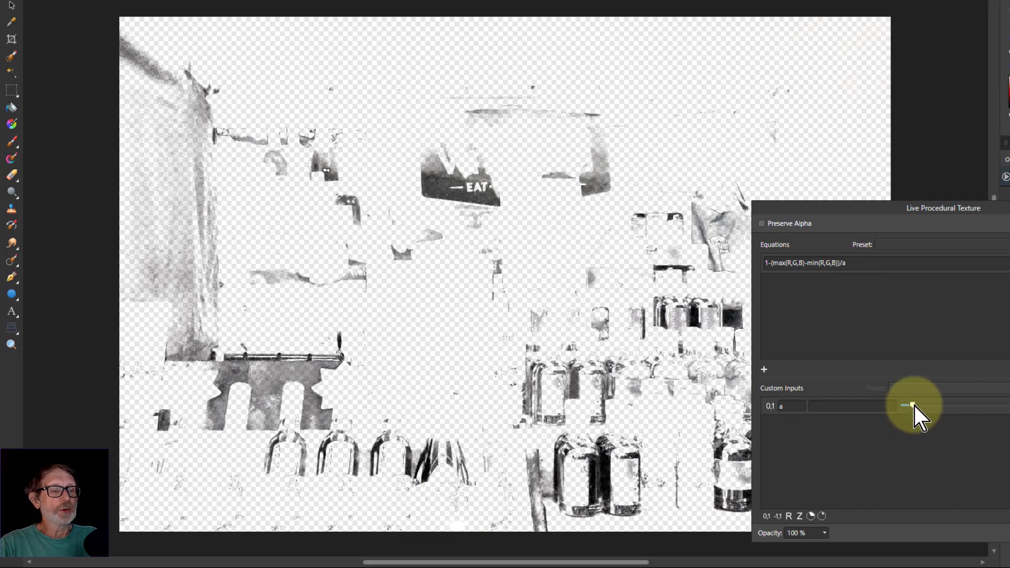
drag(915, 406, 885, 405)
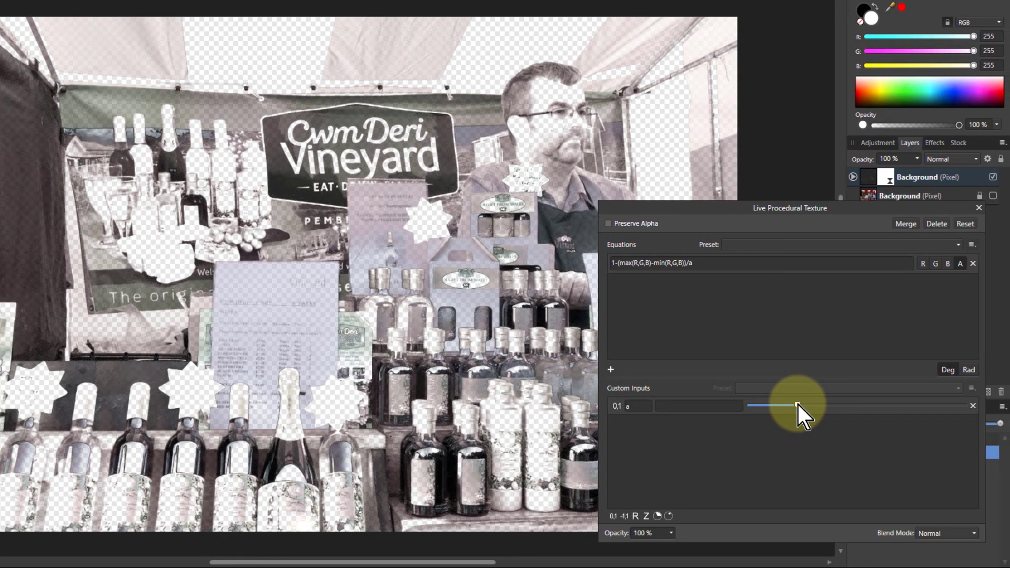
click(700, 264)
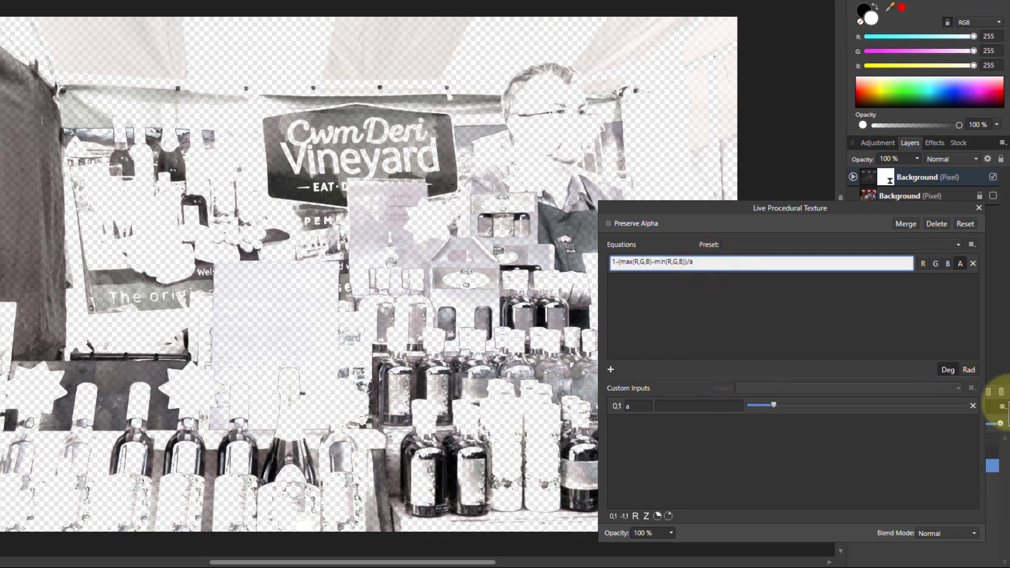
Replace the divisor with (1-a+.001) and test different values of custom input a
key(Left)
text((1-a)
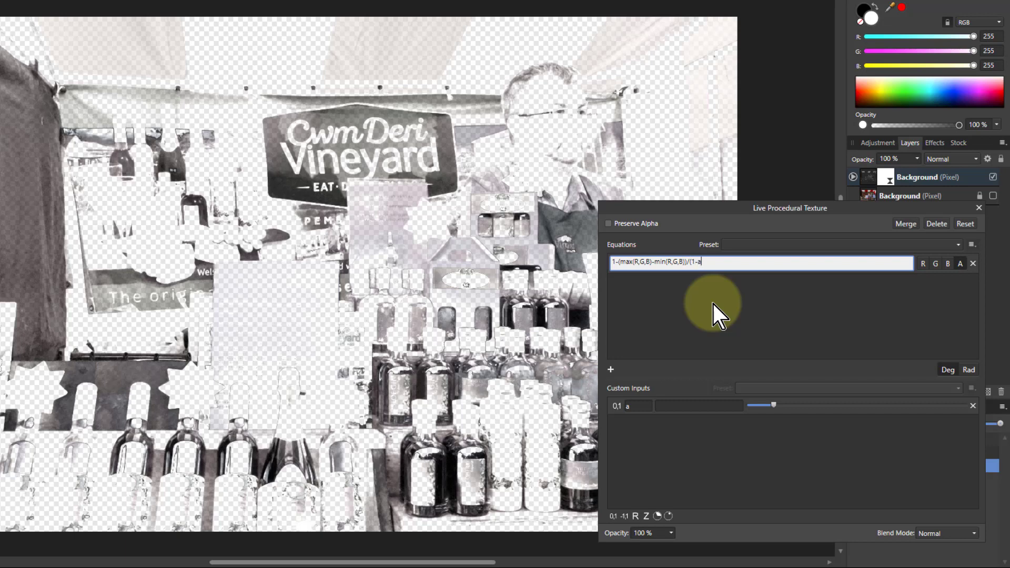
text(+.001))
key(Return)
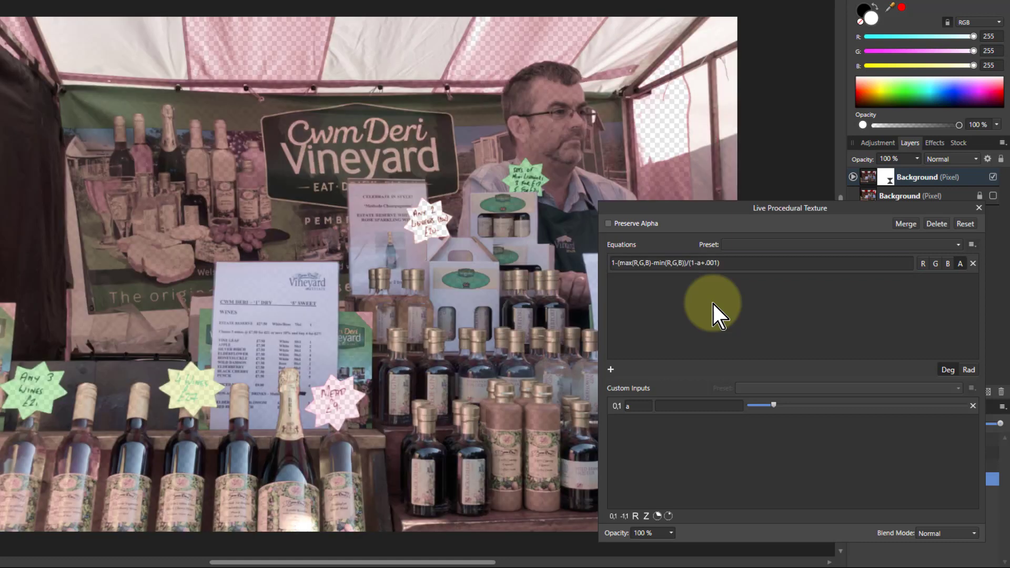
drag(776, 406, 998, 427)
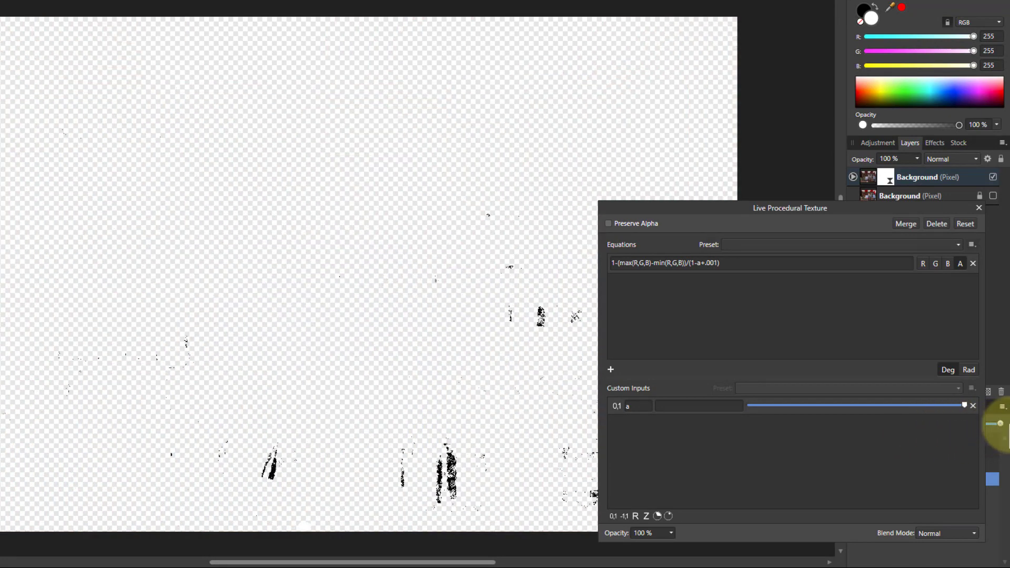
drag(956, 410, 908, 415)
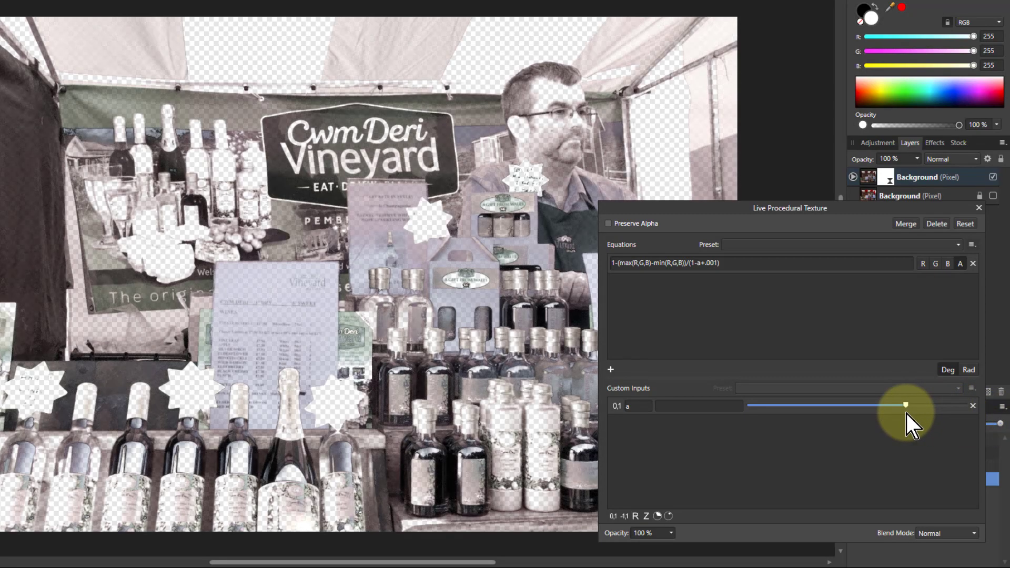
Remove the leading 1- so the equation reads (max(R,G,B)-min(R,G,B))/(1-a+.001)
click(618, 267)
click(617, 266)
key(BackSpace)
key(BackSpace)
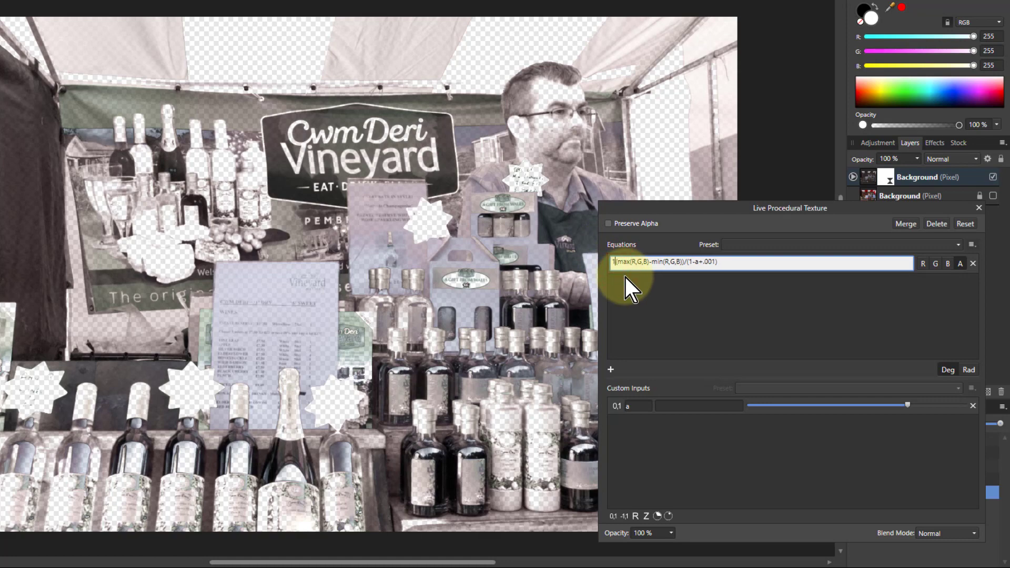
key(Return)
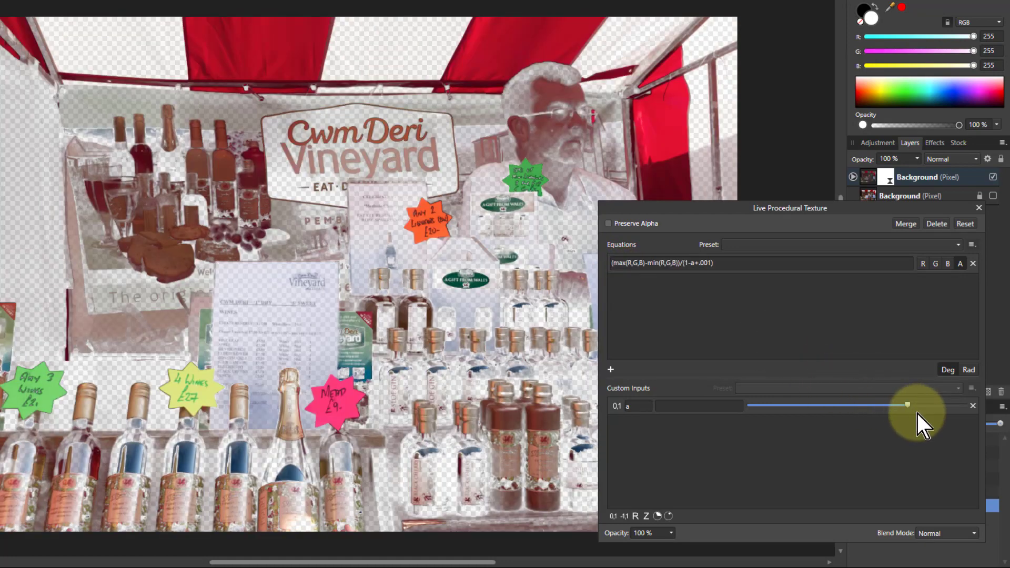